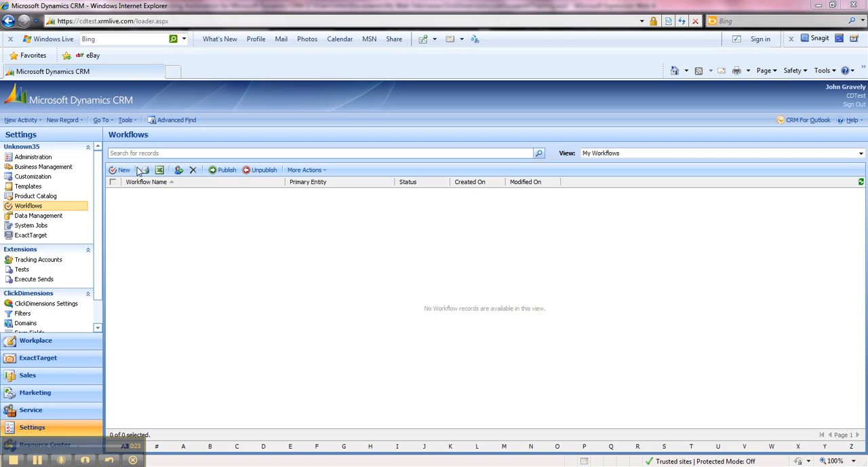
Step: Create a new blank workflow named "Rating change email for Leads" for the Lead entity
click(125, 170)
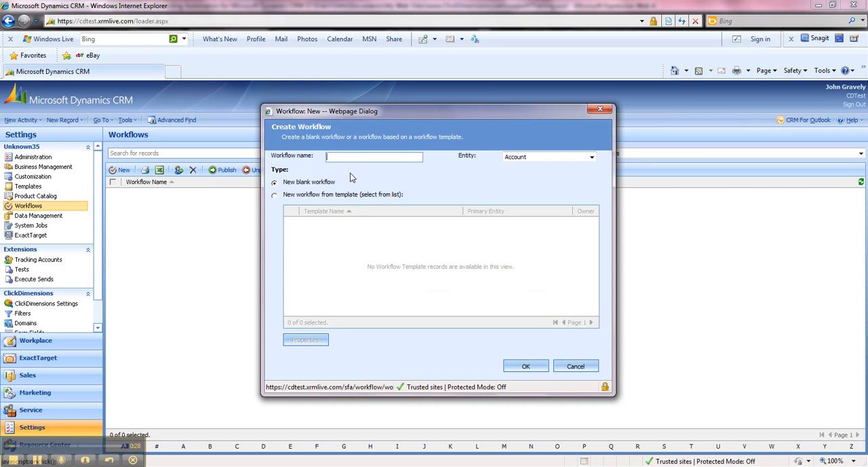
text(Rating change email for Leads)
click(534, 160)
drag(592, 199, 594, 270)
click(532, 265)
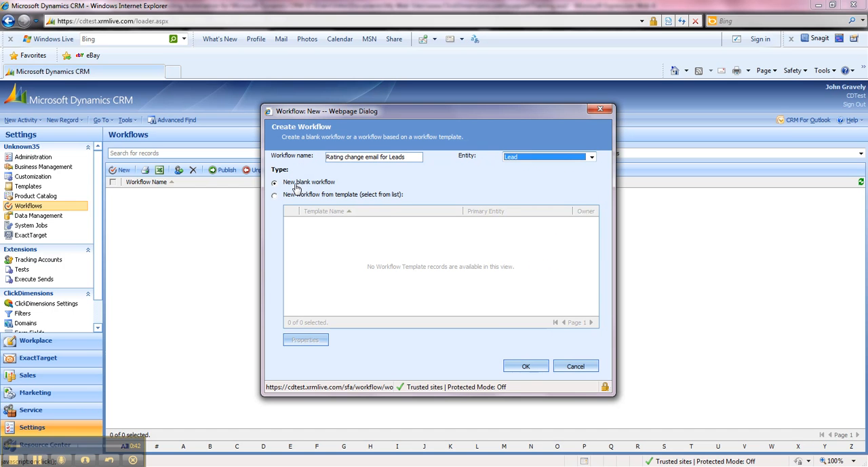
click(525, 366)
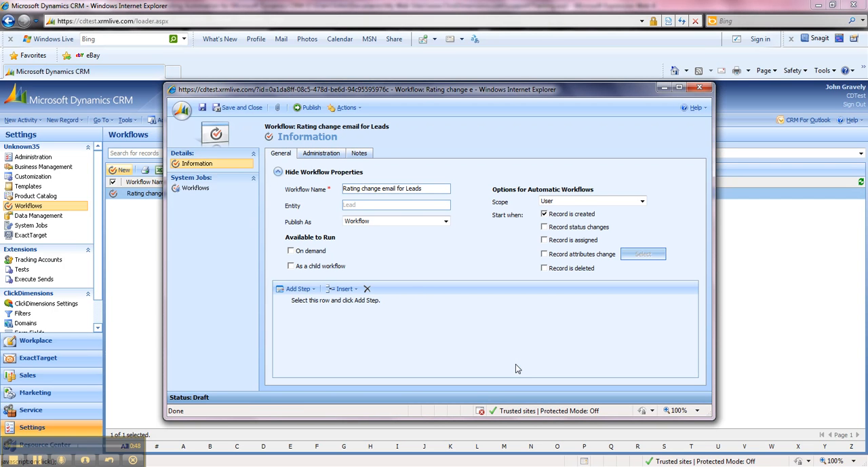
Step: Set the workflow's scope to Organization and turn off starting when a record is created
click(573, 203)
click(568, 233)
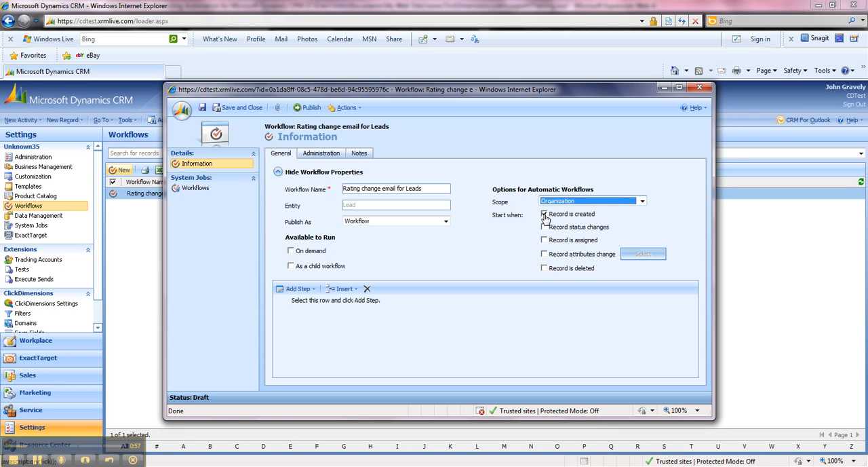
click(545, 215)
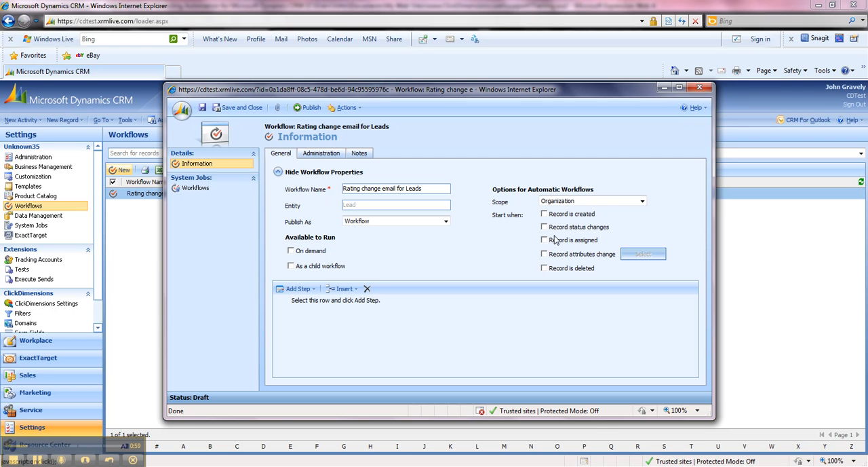
Step: Make the workflow start when record attributes change, monitoring only the Rating attribute
click(545, 254)
click(643, 255)
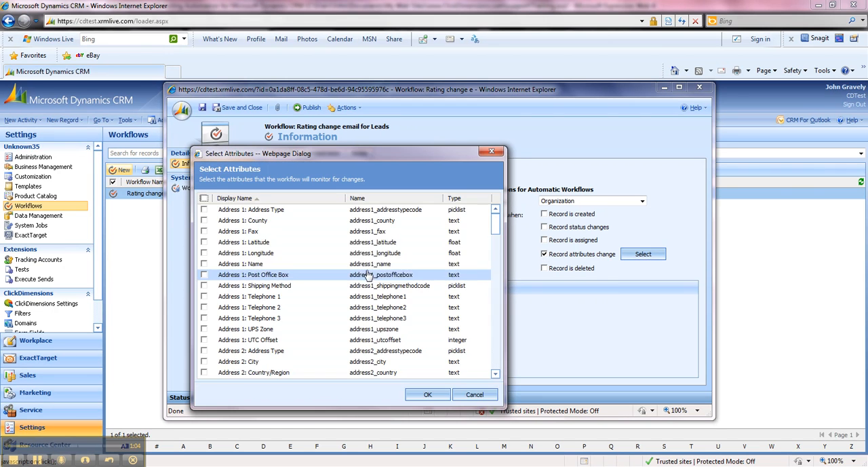
drag(496, 229, 495, 330)
scroll(285, 336, down, 3)
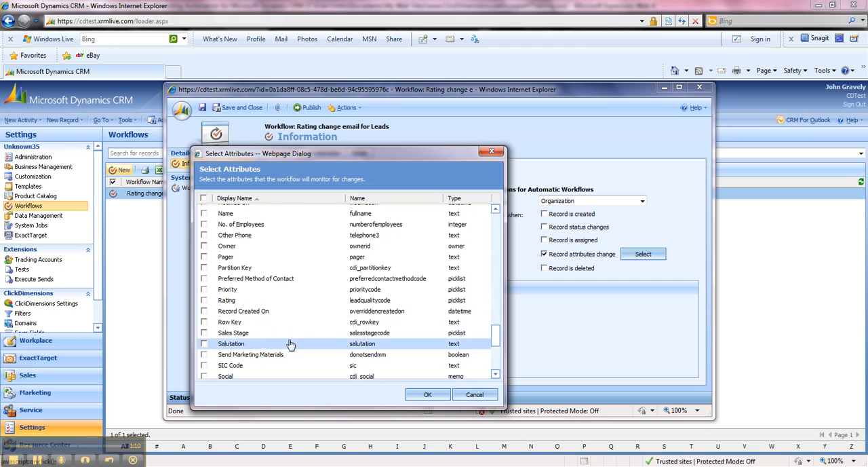
click(205, 300)
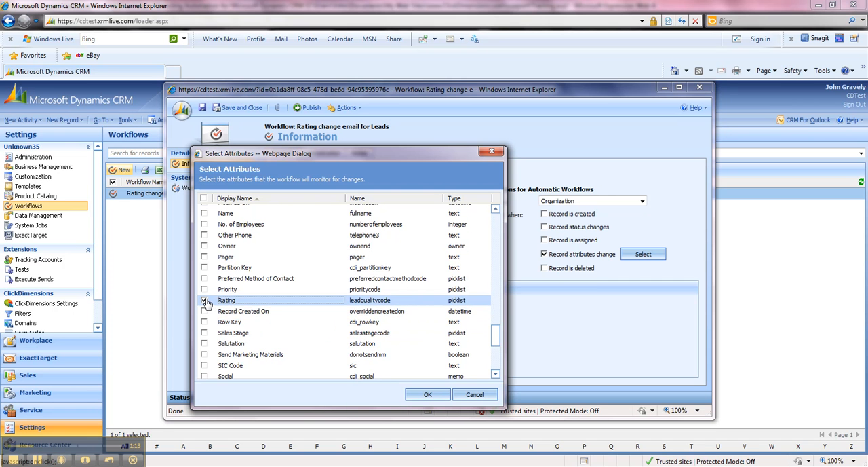
click(430, 394)
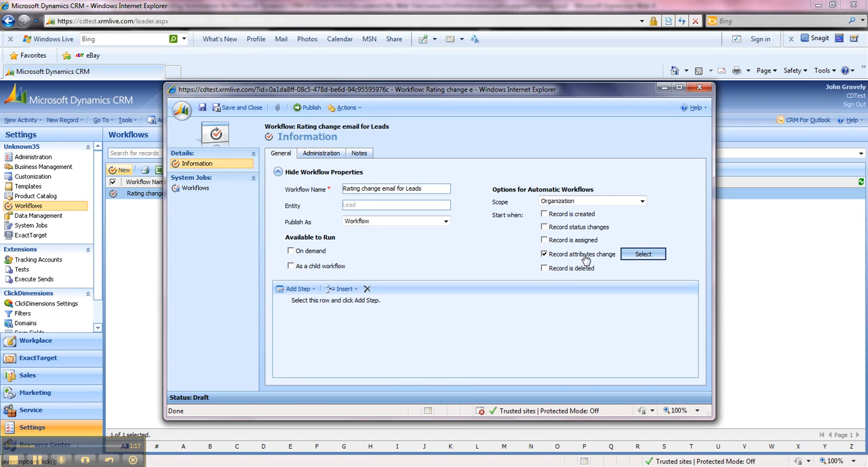
Step: Add a Create Record step described as "Send ClickDimensions Email" that creates a Send ClickDimensions Email record
click(314, 290)
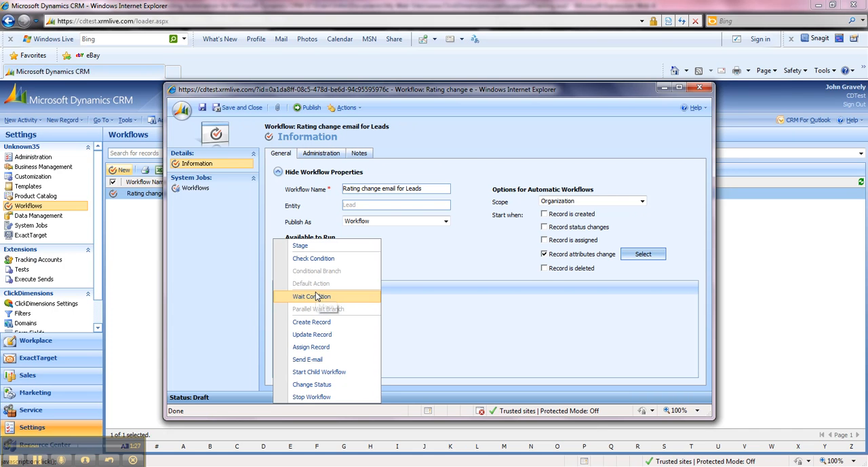
click(322, 325)
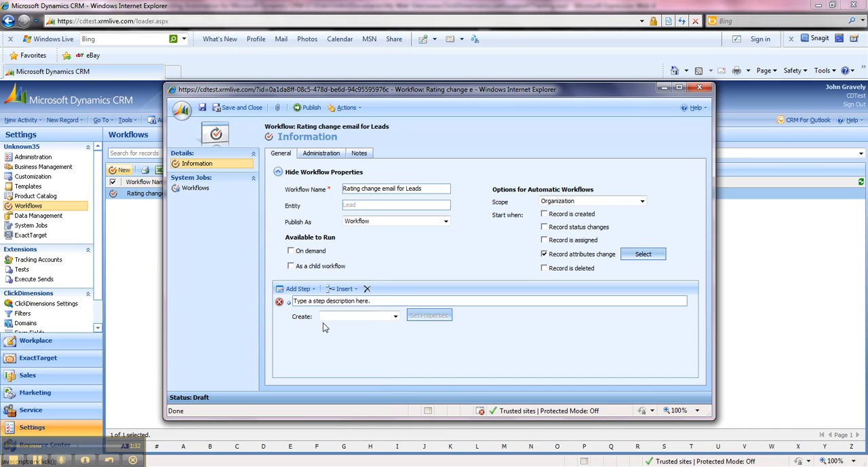
click(383, 302)
text(Sen)
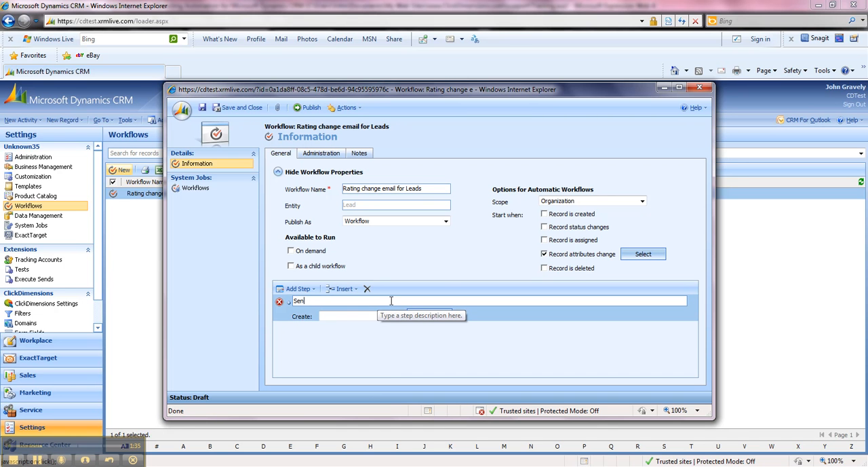
text(d ClickDimensions Email)
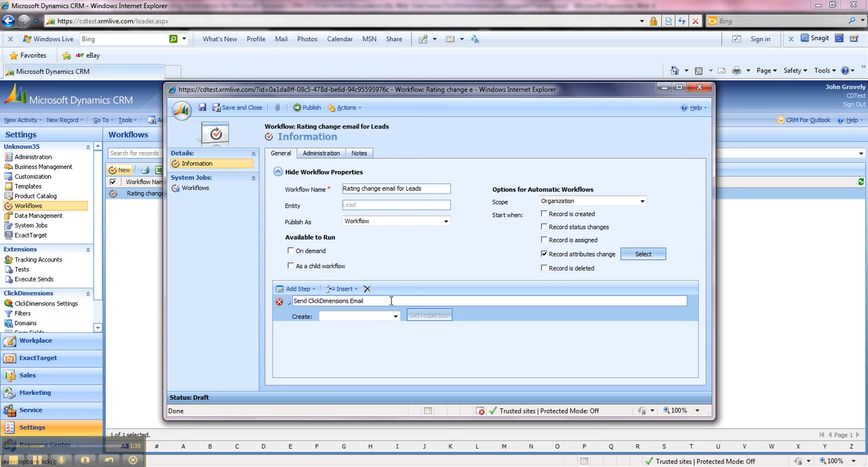
click(396, 316)
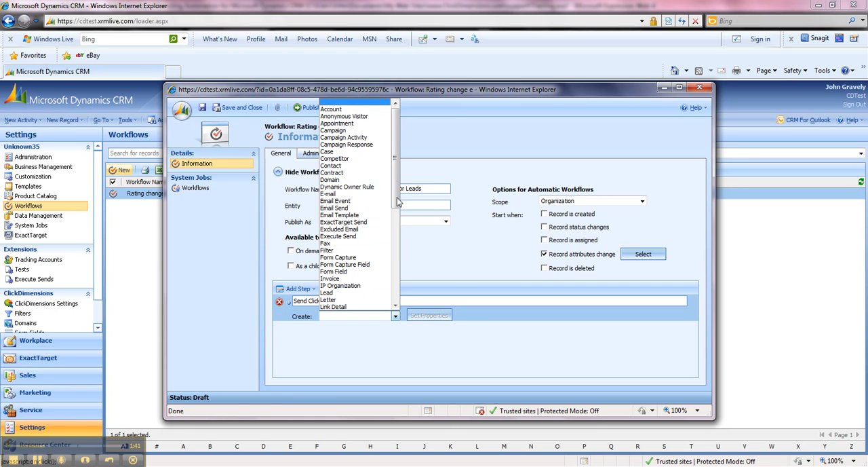
scroll(361, 245, down, 9)
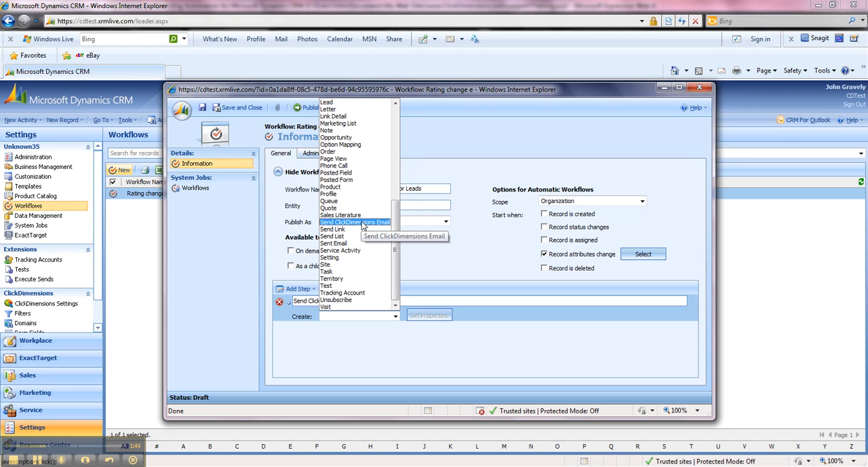
click(362, 224)
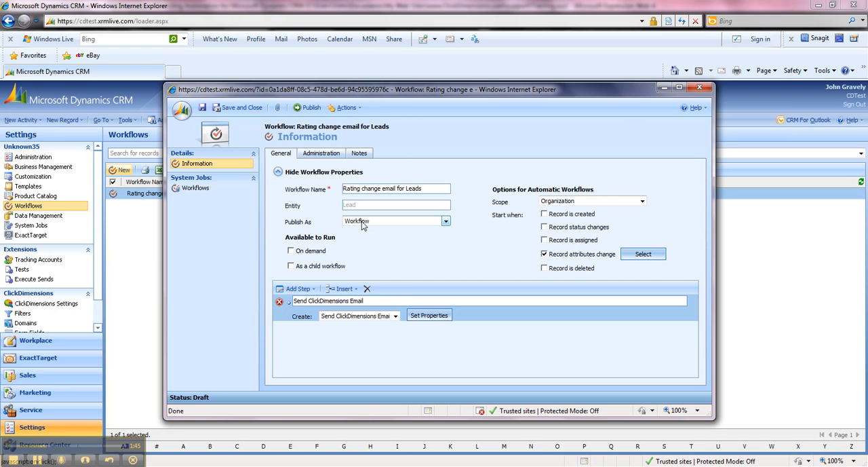
Step: Open the create step's properties and choose "Template: Airmail" as the email template
click(424, 318)
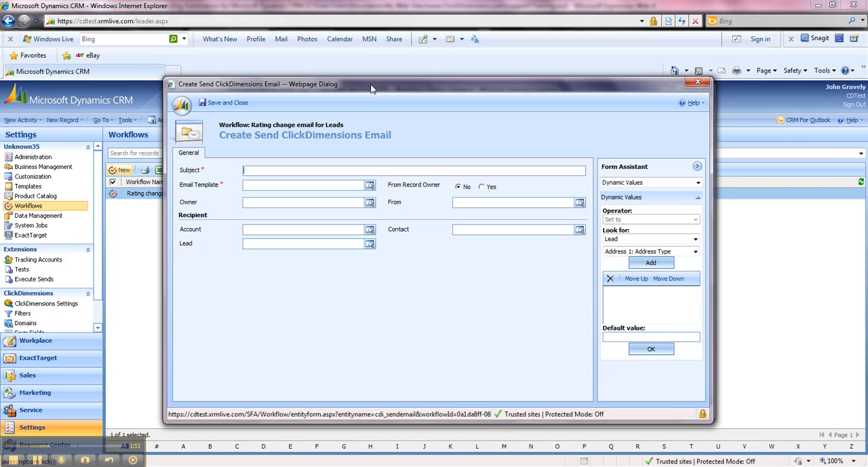
drag(371, 88, 376, 122)
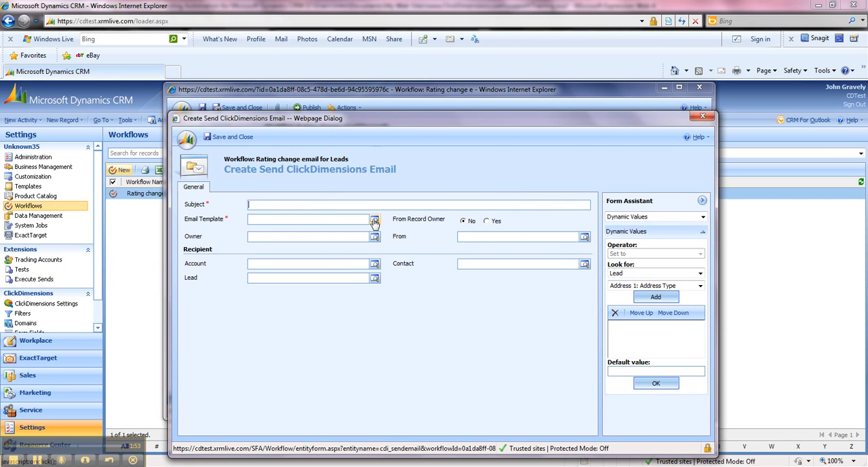
click(374, 220)
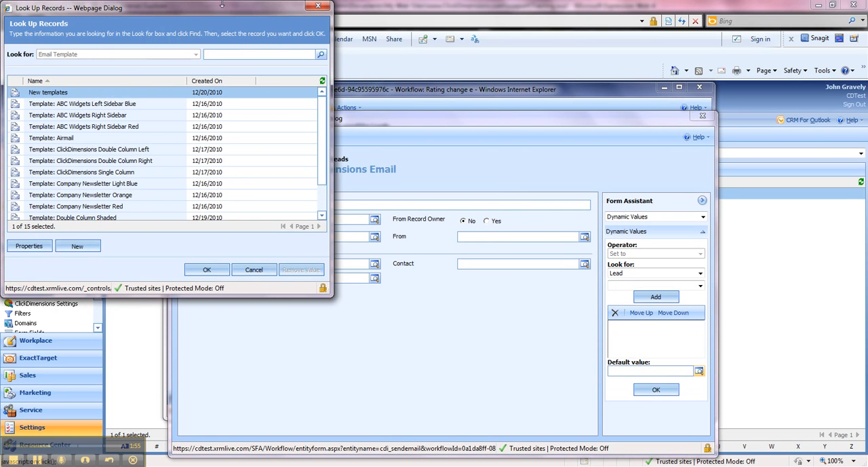
drag(221, 11, 420, 144)
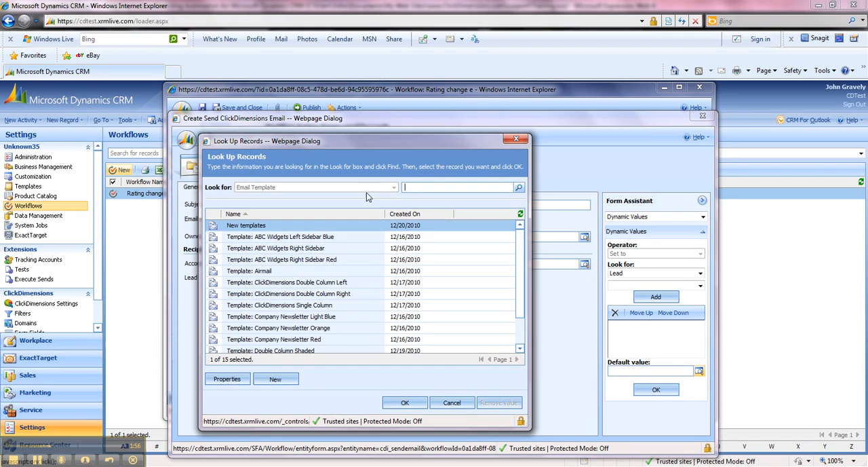
double_click(275, 272)
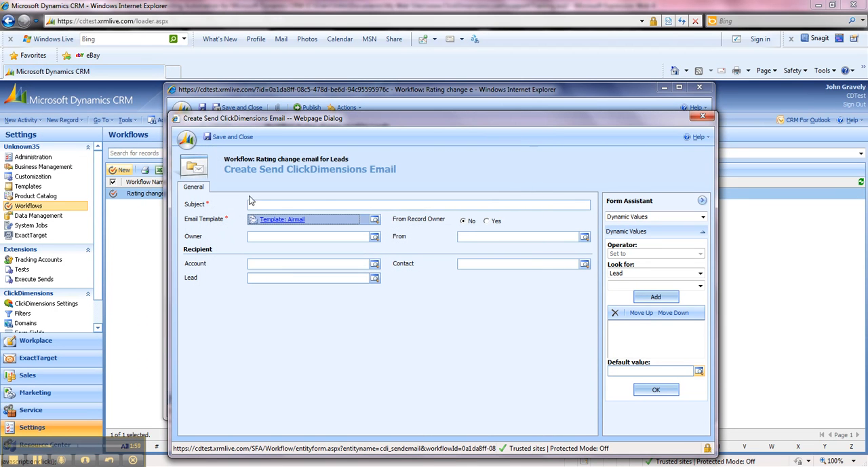
Step: Enter "Your Lead rating has changed" as the email subject
click(325, 204)
text(Your l)
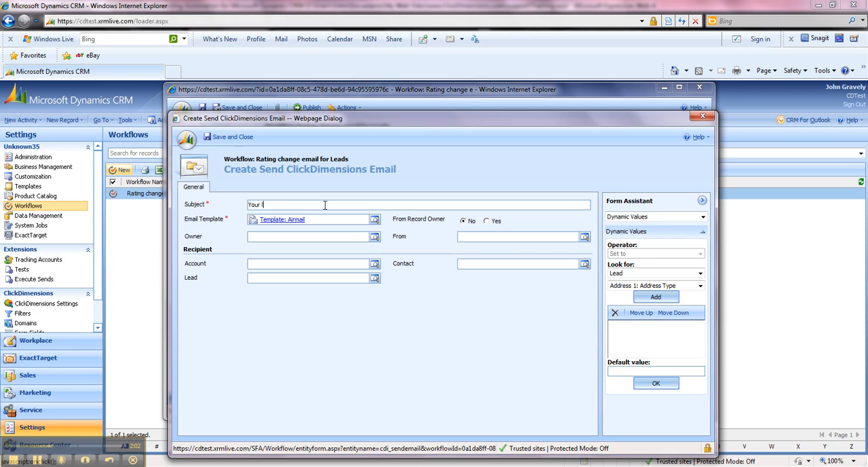
text(Lead rating has changed)
Step: Set From Record Owner to Yes and choose the signed-in user as the From user
click(487, 221)
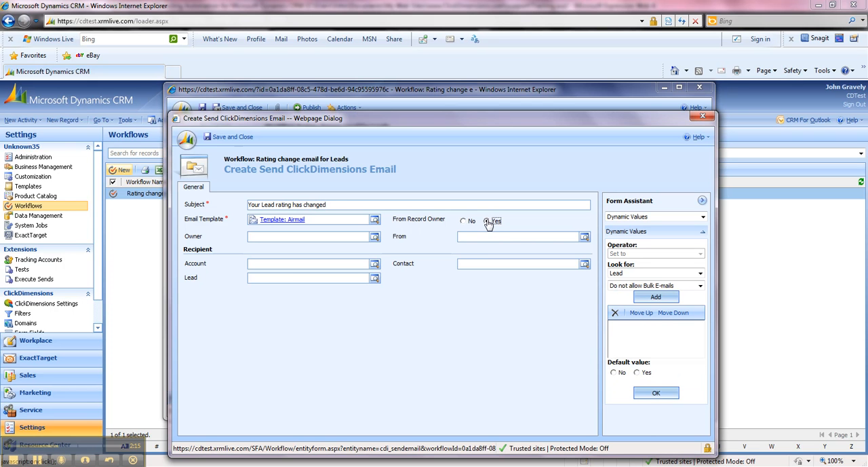
click(585, 239)
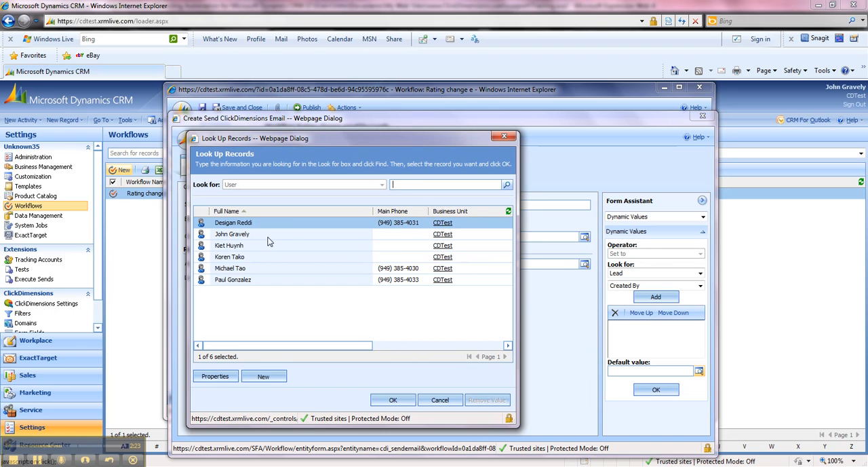
double_click(269, 241)
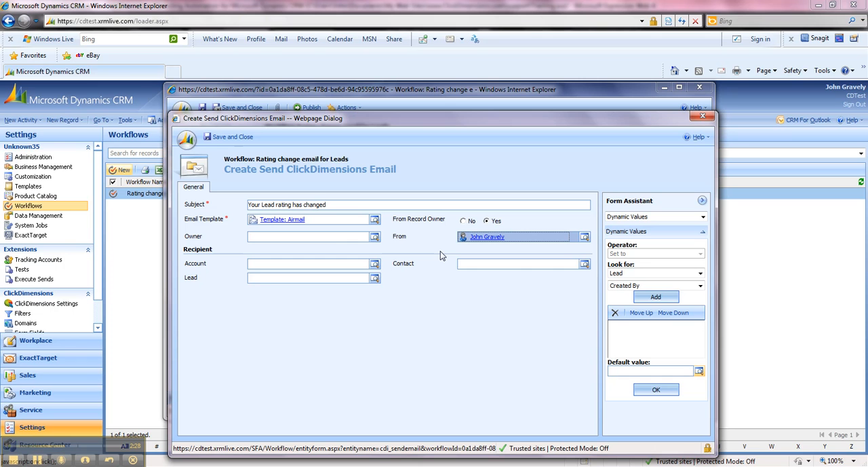
Step: Fill the recipient Lead field with the dynamic value Lead(Lead) and save and close the email properties
click(267, 278)
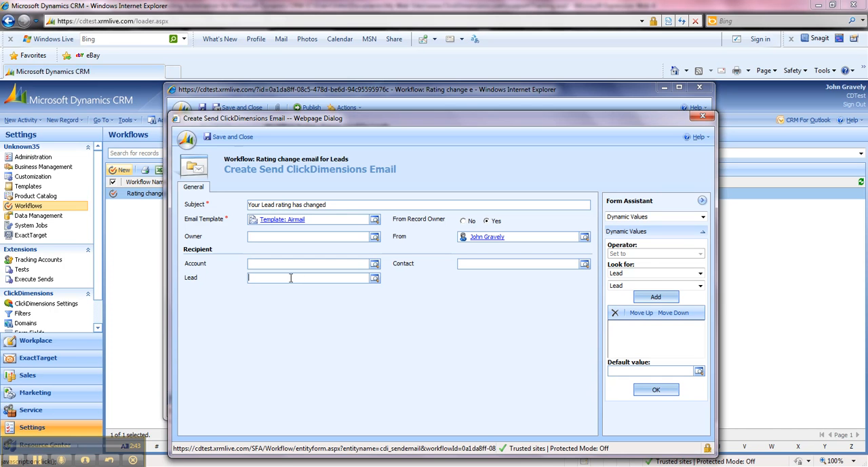
click(649, 274)
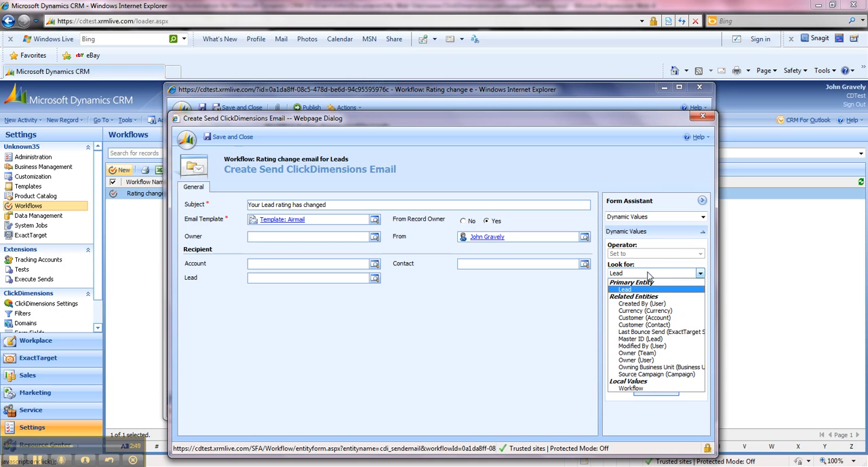
click(635, 290)
click(622, 286)
click(644, 298)
click(652, 299)
click(655, 391)
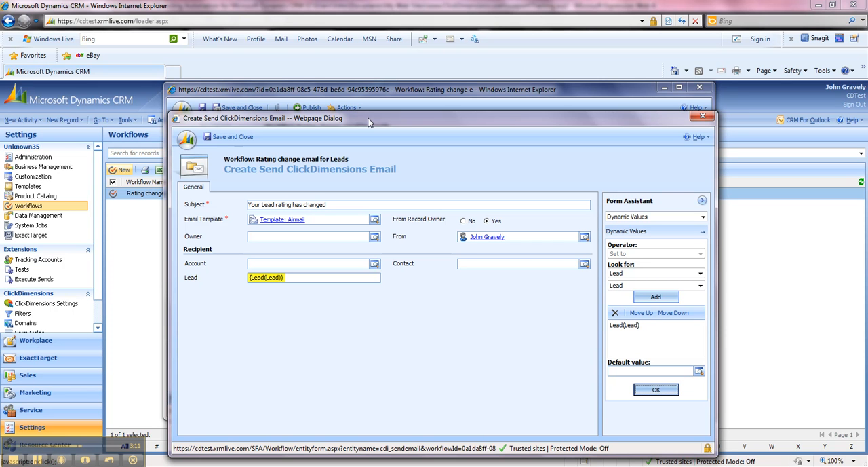
click(271, 170)
click(226, 137)
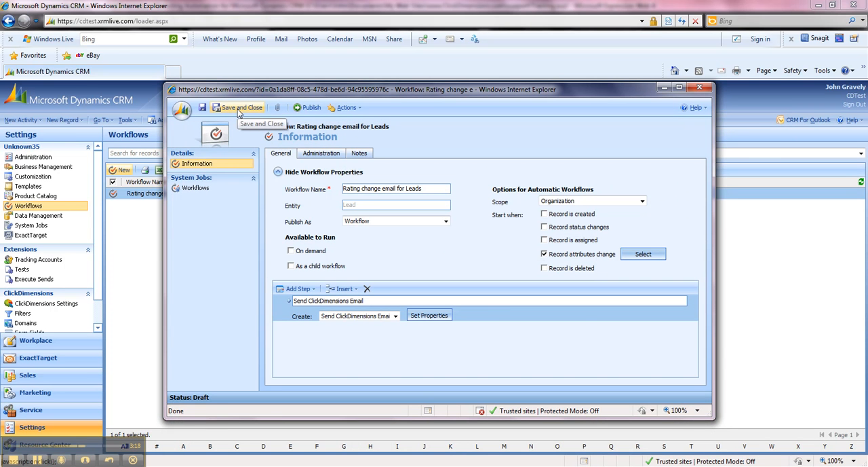
Step: Save and close the "Rating change email for Leads" workflow and publish it
click(237, 108)
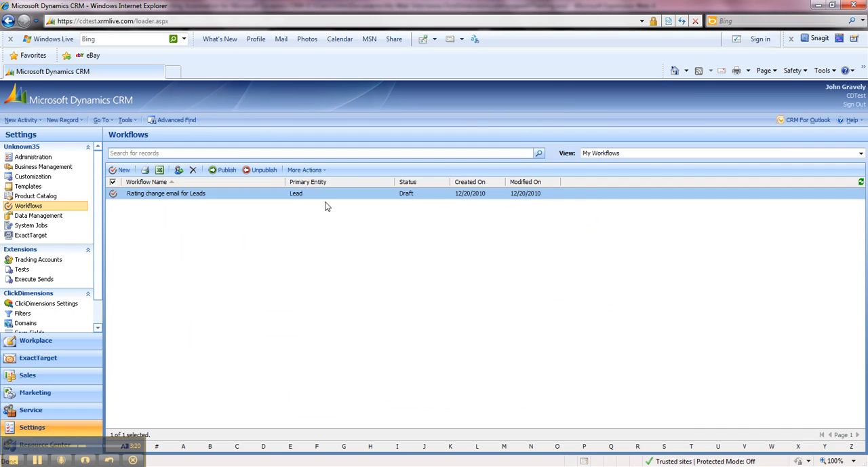
click(226, 171)
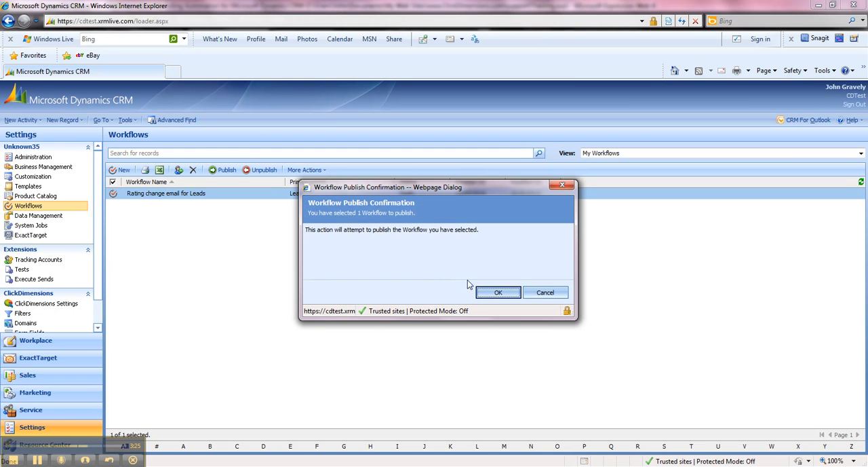
click(482, 292)
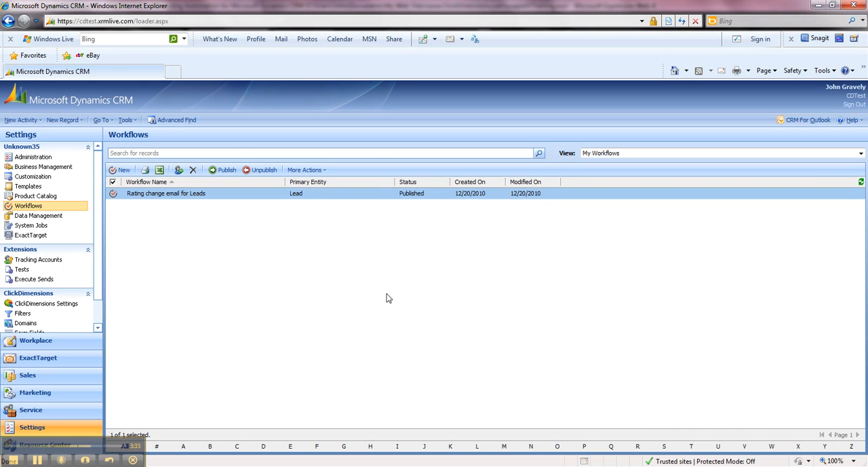
Step: Open the lead created on 12/17/2010 from the Marketing area's My Open Leads list
click(61, 397)
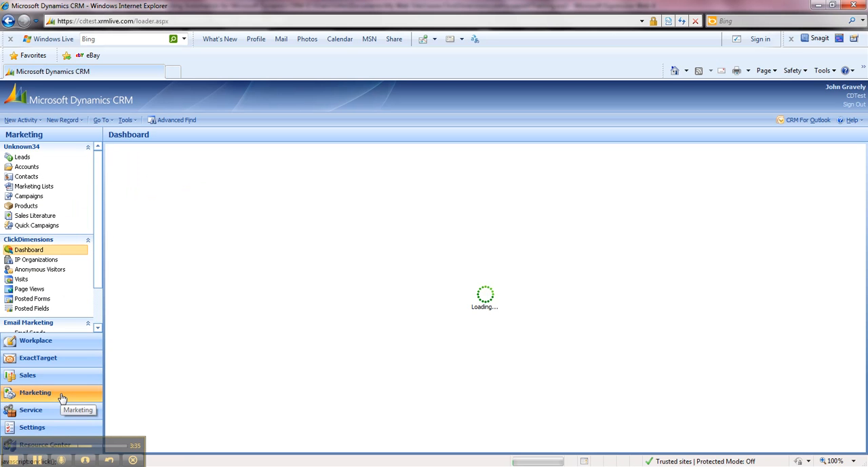
click(26, 161)
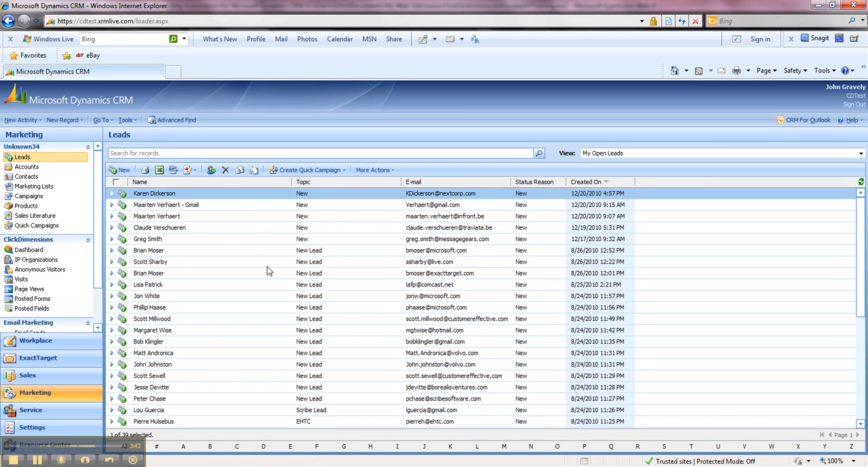
double_click(199, 239)
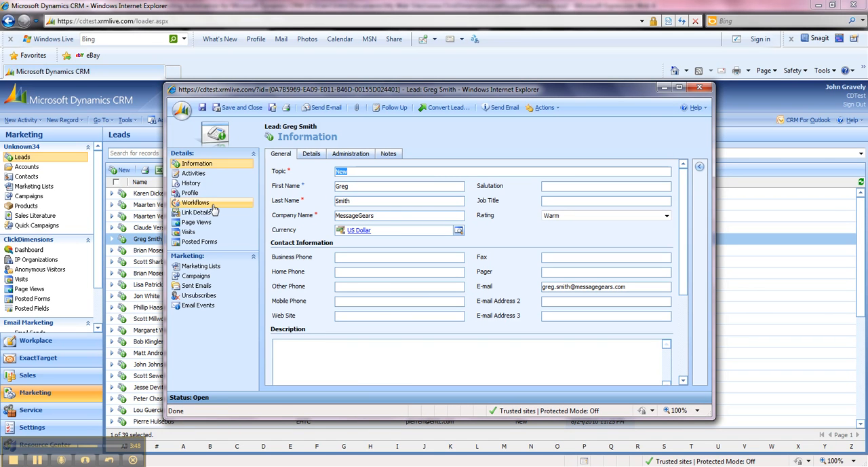
Step: Check the open lead's workflow jobs before changing its rating and return to its general information
click(196, 203)
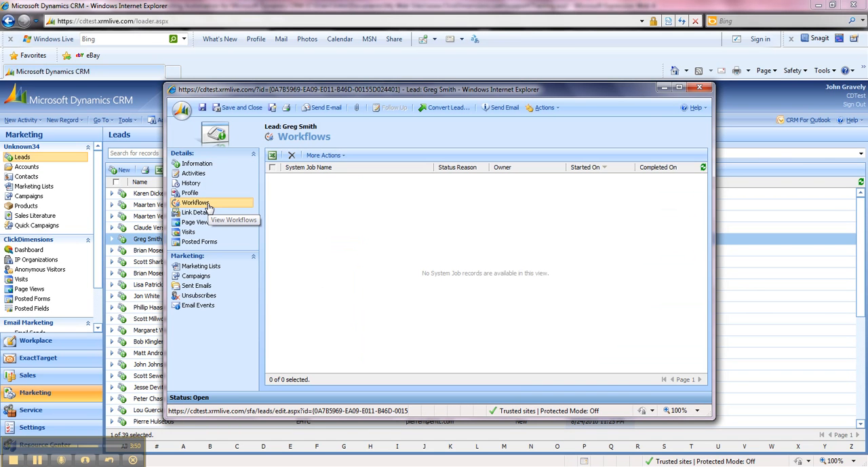
click(205, 164)
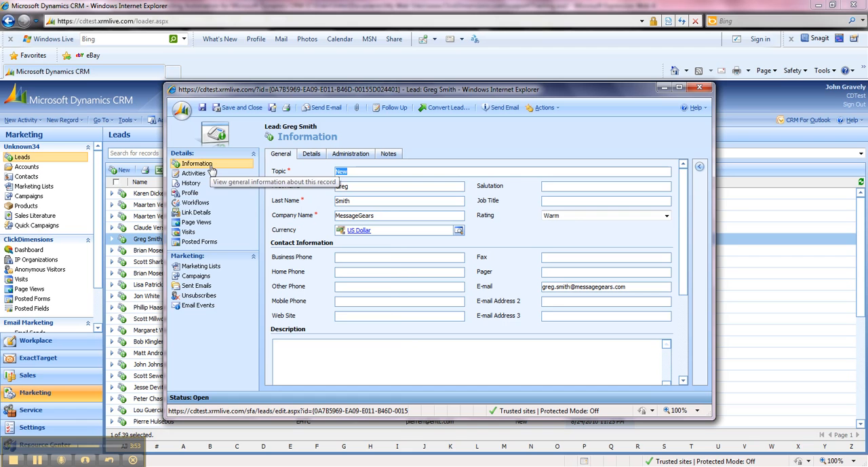
Step: Set the lead's Rating to Hot, save the record without closing it and view its workflow jobs
click(568, 218)
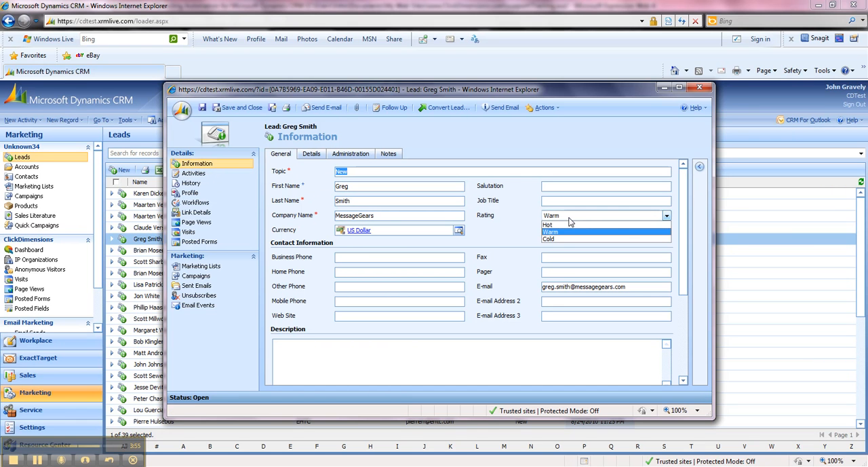
click(556, 226)
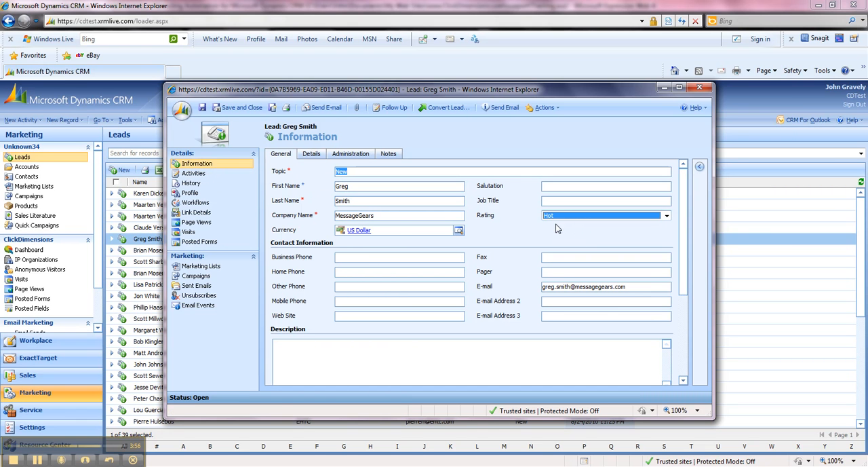
click(202, 109)
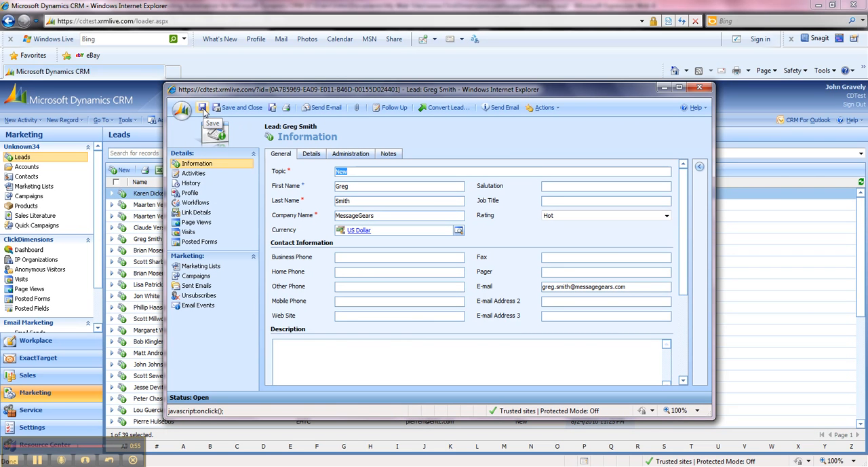
click(217, 205)
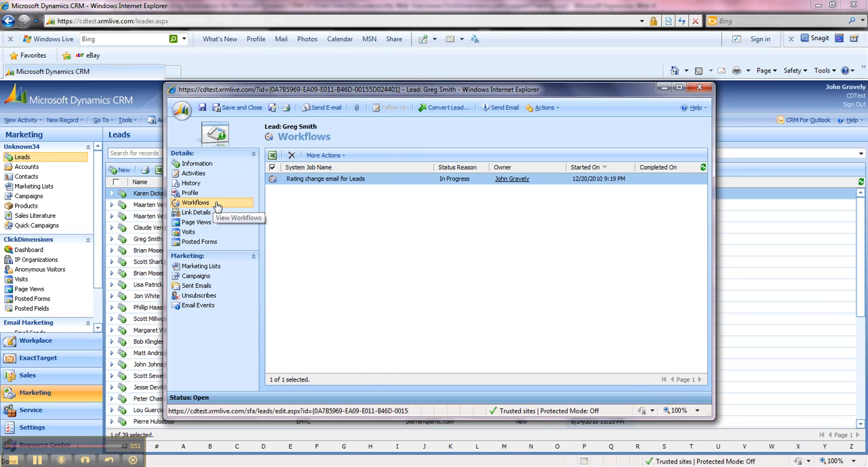